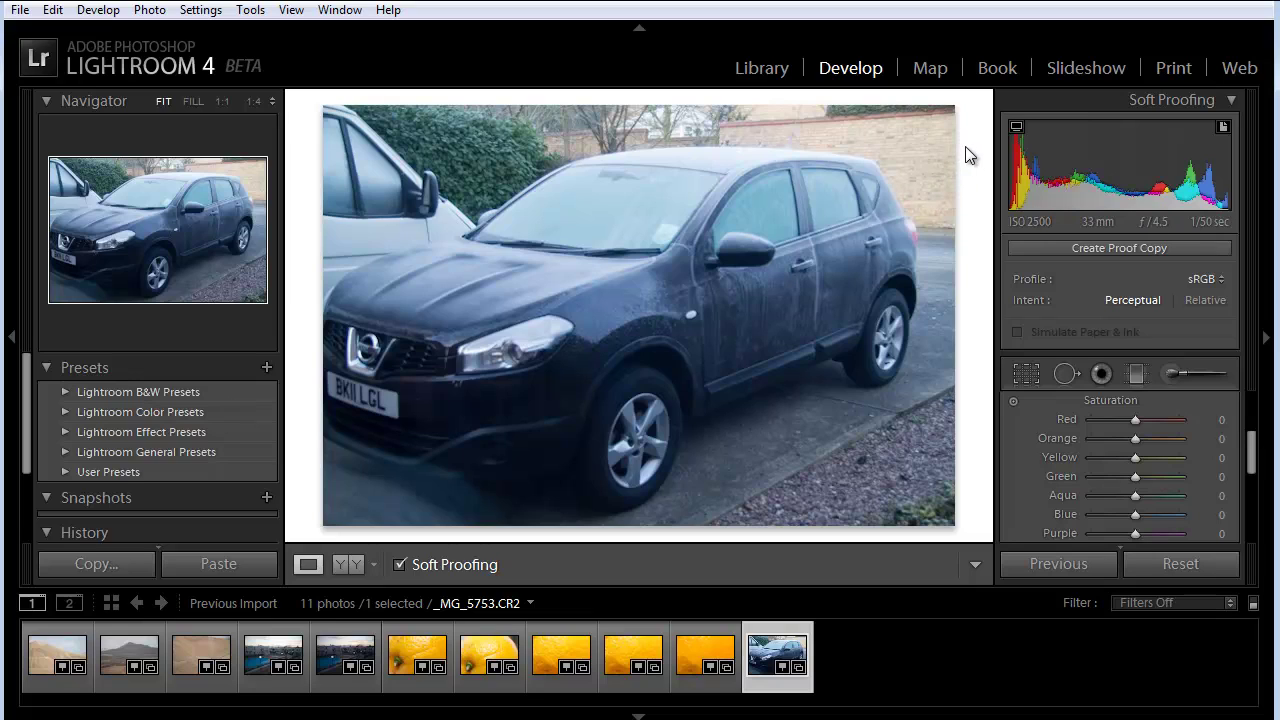
Step: Check the proof matte color options, turn off soft proofing, and check the normal background color and texture options
{"action": "right_click", "coordinate": [971, 219]}
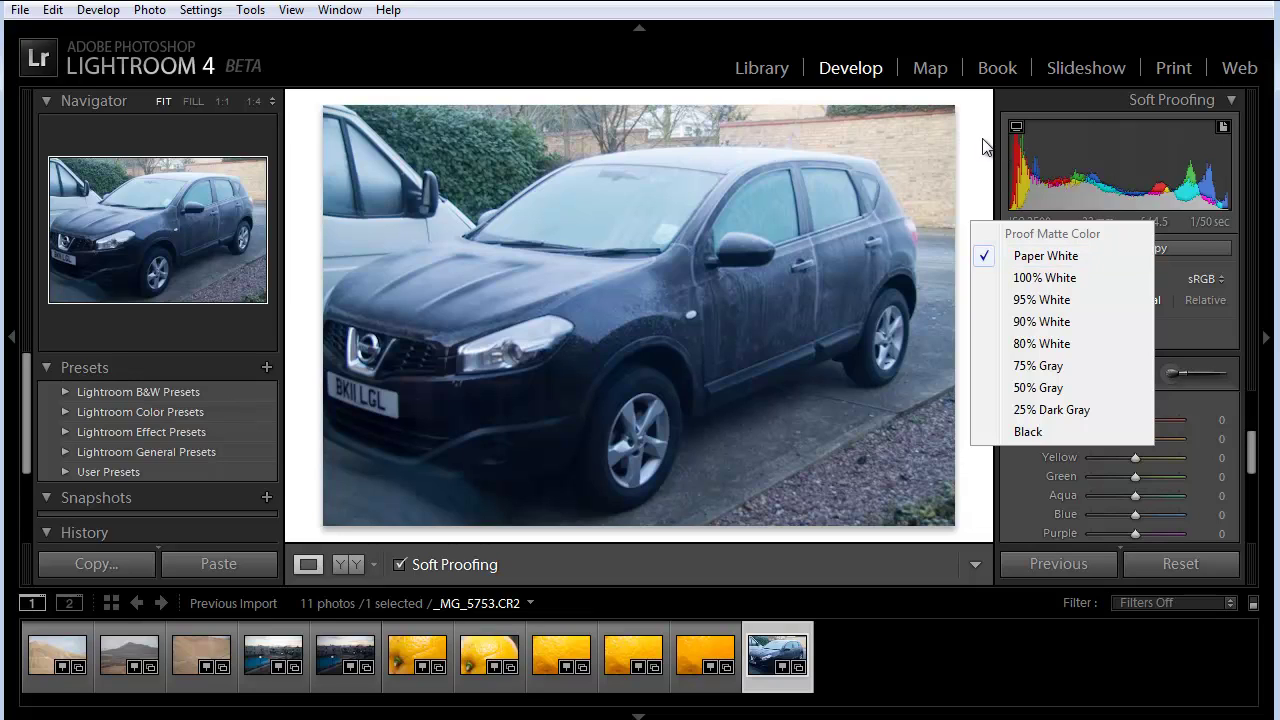
{"action": "left_click", "coordinate": [976, 172]}
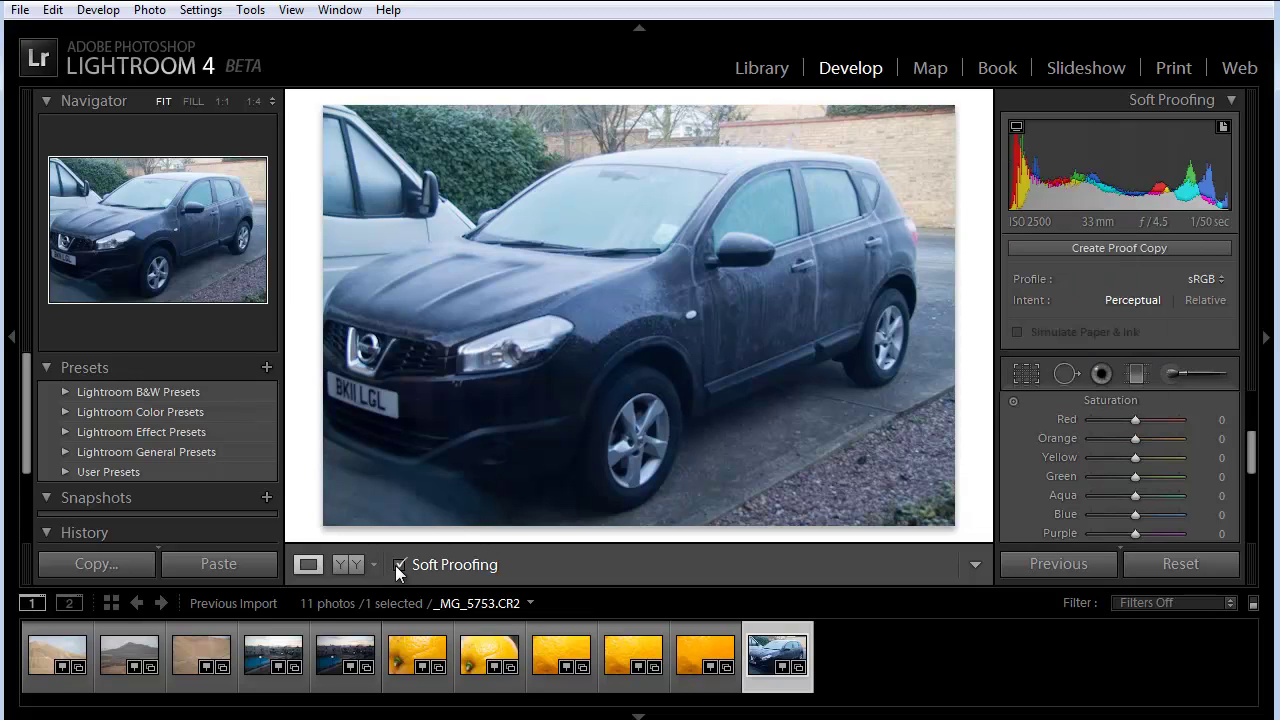
{"action": "left_click", "coordinate": [400, 564]}
{"action": "right_click", "coordinate": [971, 218]}
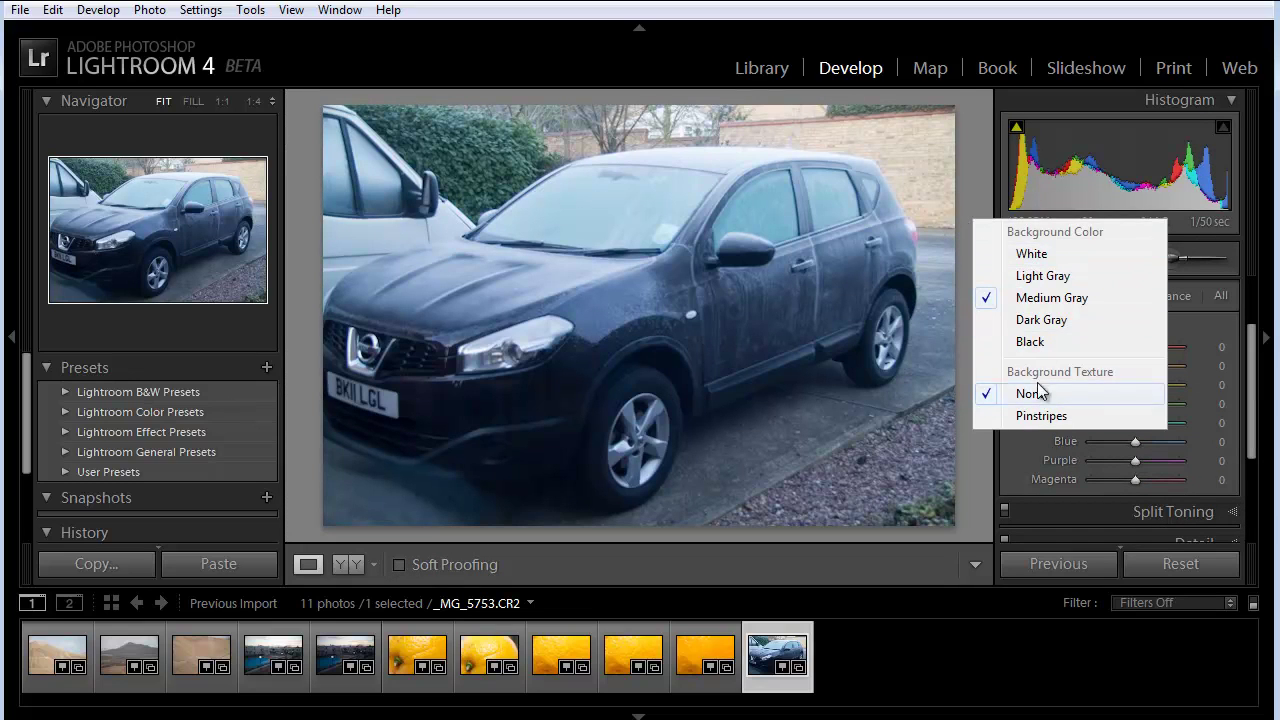
{"action": "left_click", "coordinate": [975, 191]}
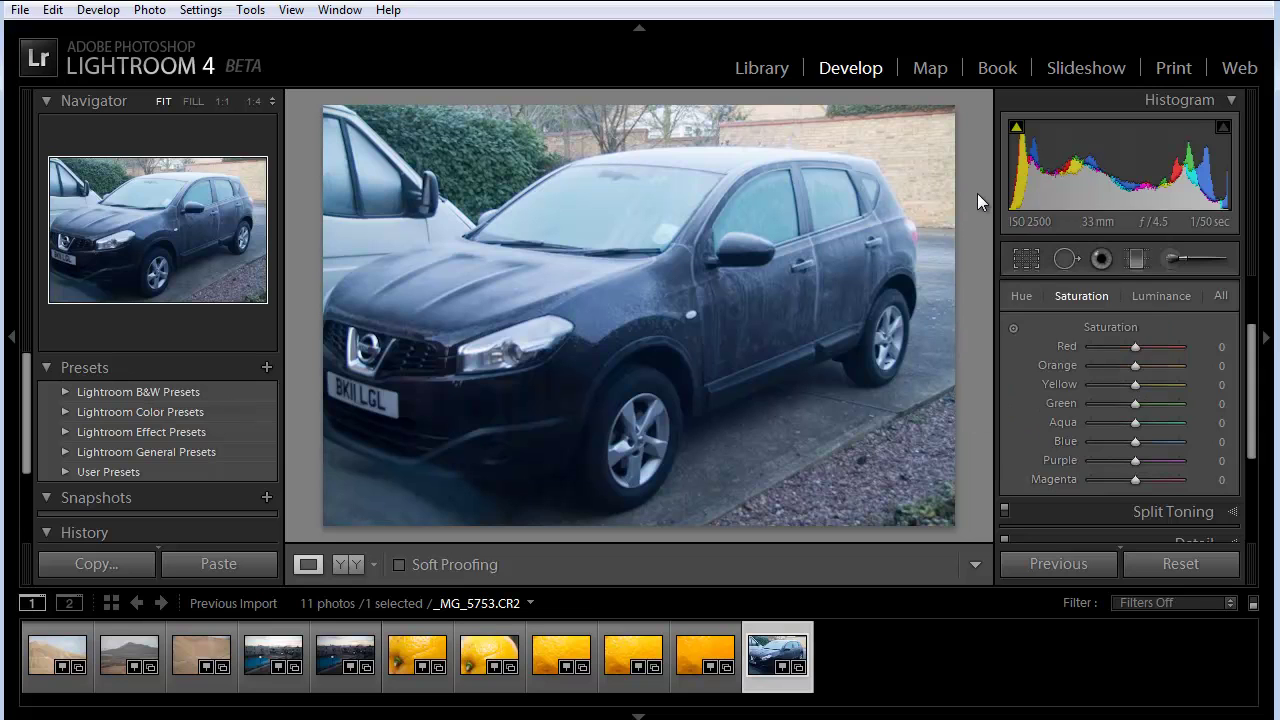
Step: Toggle soft proofing on, off and on again to compare the car photo in both views
{"action": "left_click", "coordinate": [940, 255]}
{"action": "left_click", "coordinate": [925, 275]}
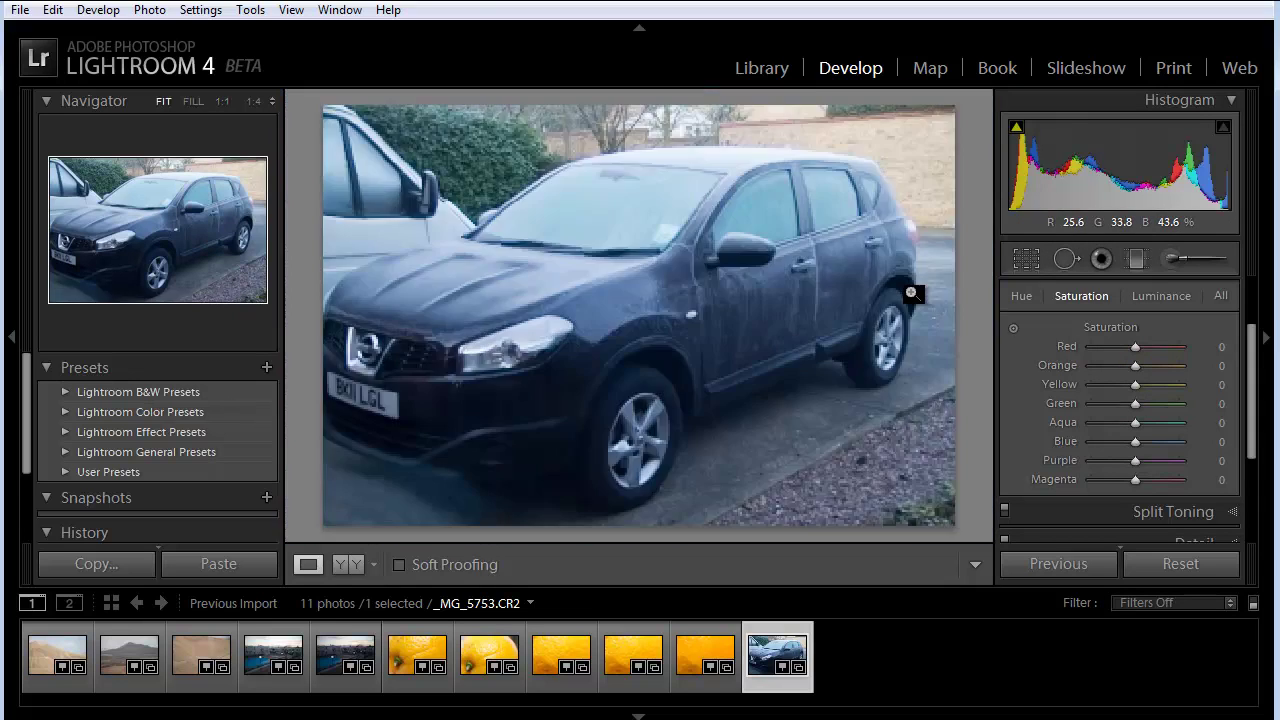
{"action": "left_click", "coordinate": [908, 289]}
{"action": "left_click", "coordinate": [852, 267]}
{"action": "key", "text": "s"}
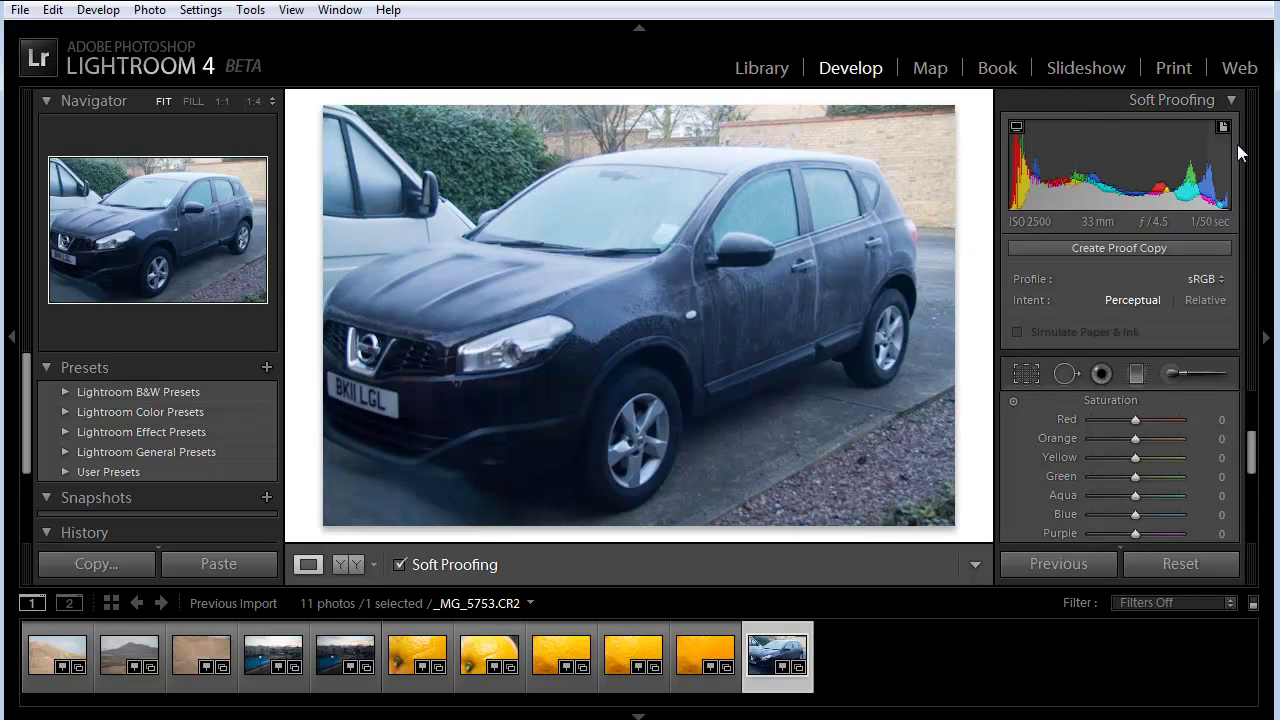
{"action": "key", "text": "s"}
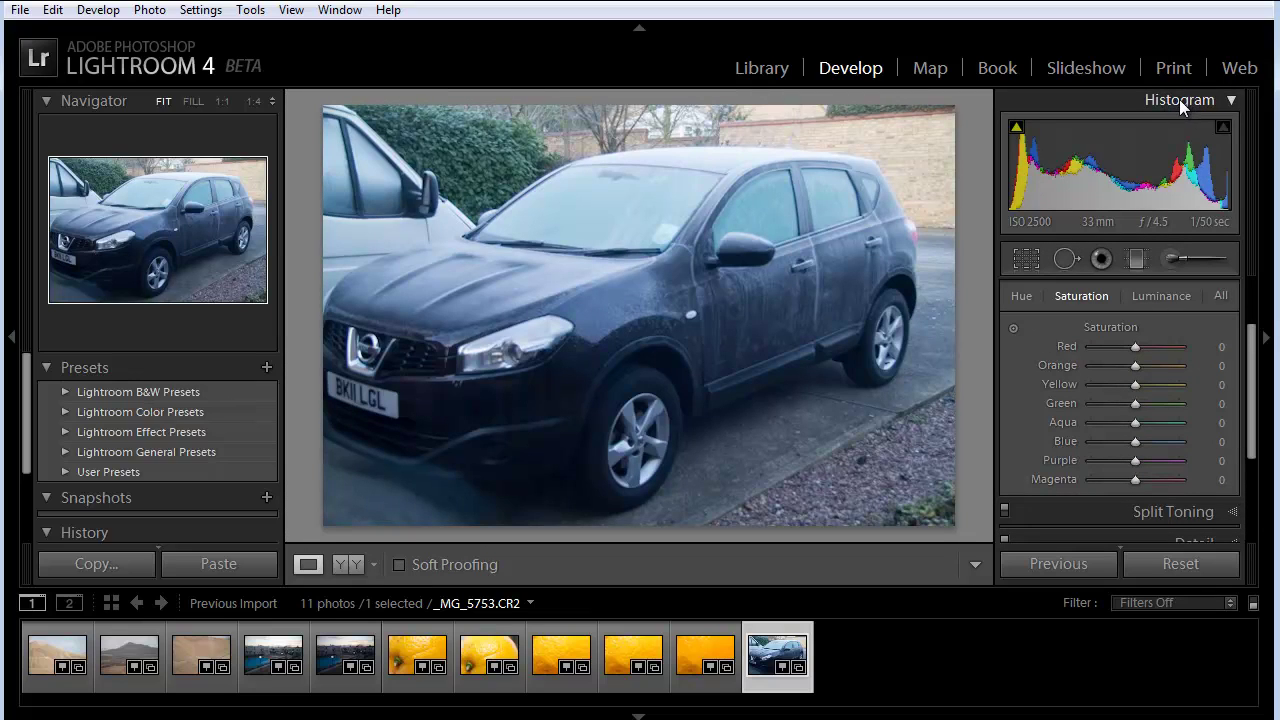
{"action": "key", "text": "s"}
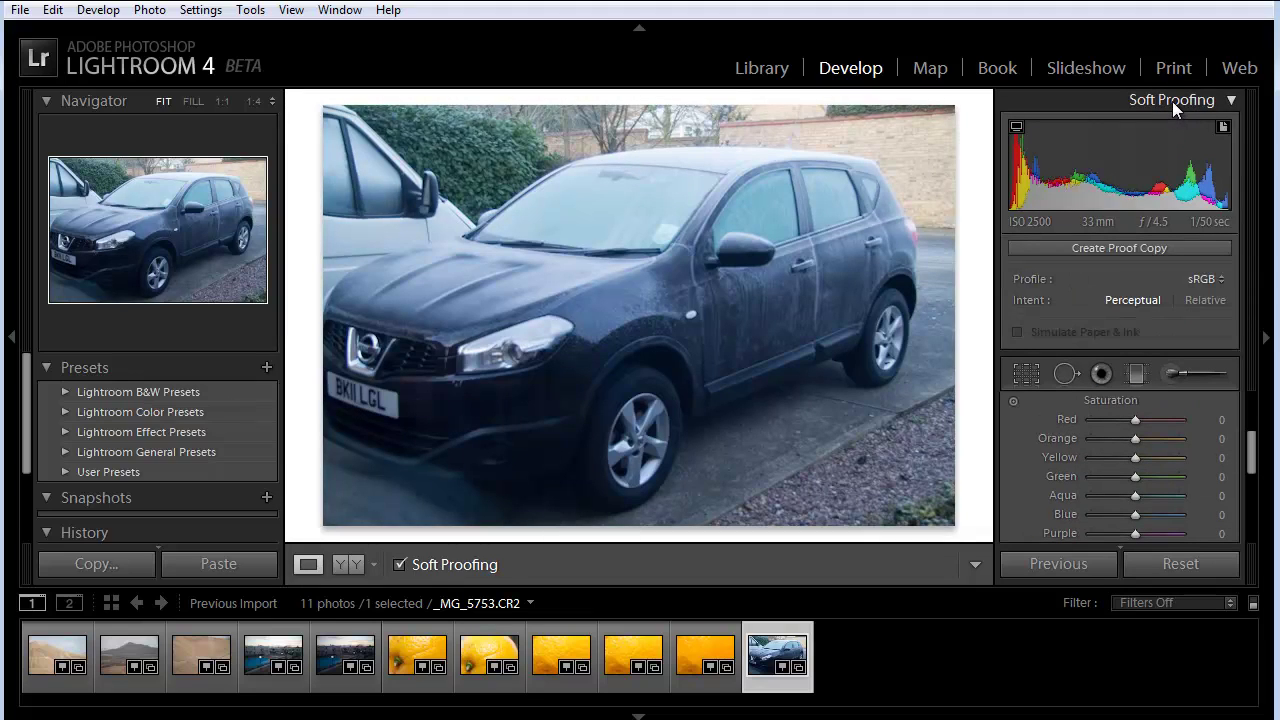
Step: Create a proof copy of the car photo and keep its proof profile set to sRGB
{"action": "left_click", "coordinate": [1115, 248]}
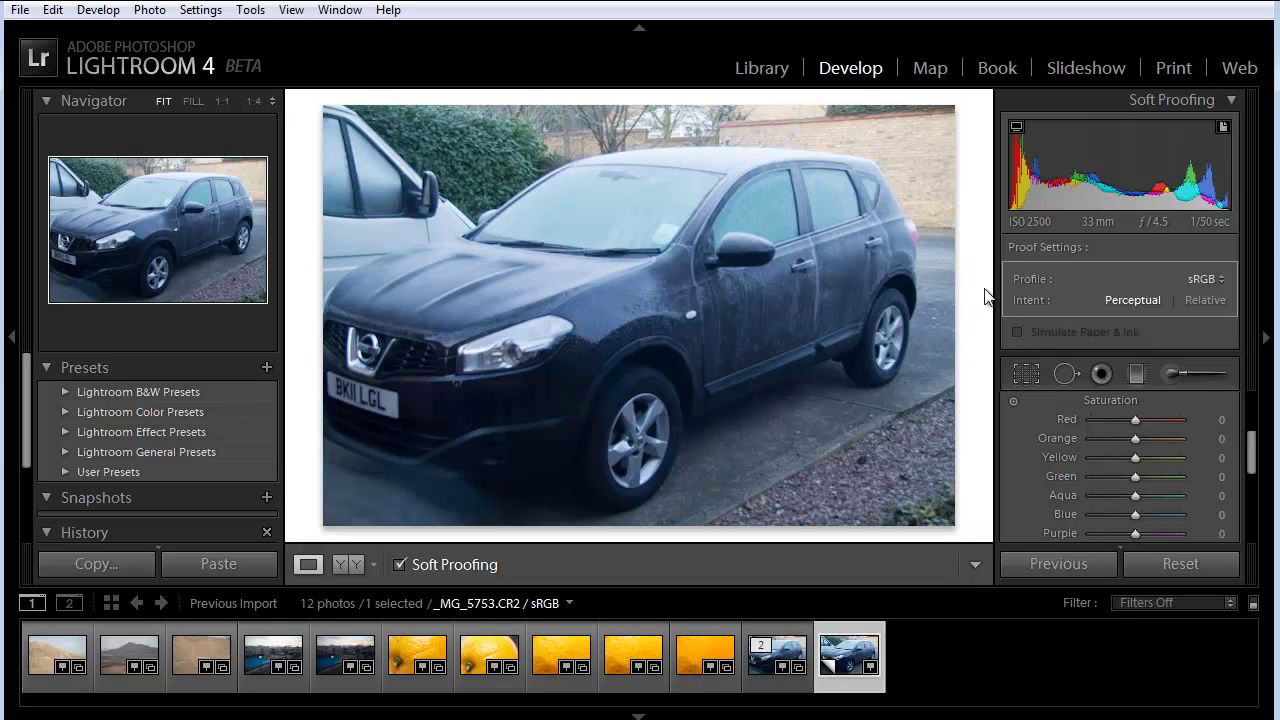
{"action": "left_click", "coordinate": [1217, 280]}
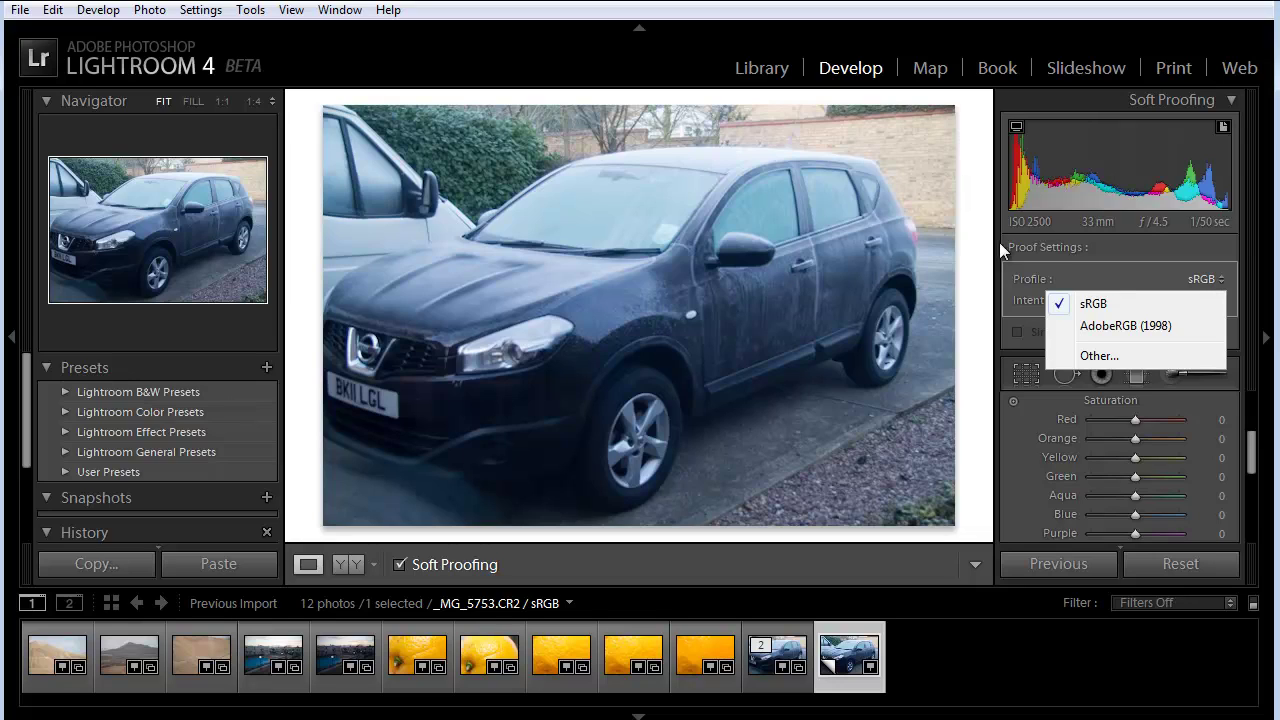
{"action": "left_click", "coordinate": [1128, 303]}
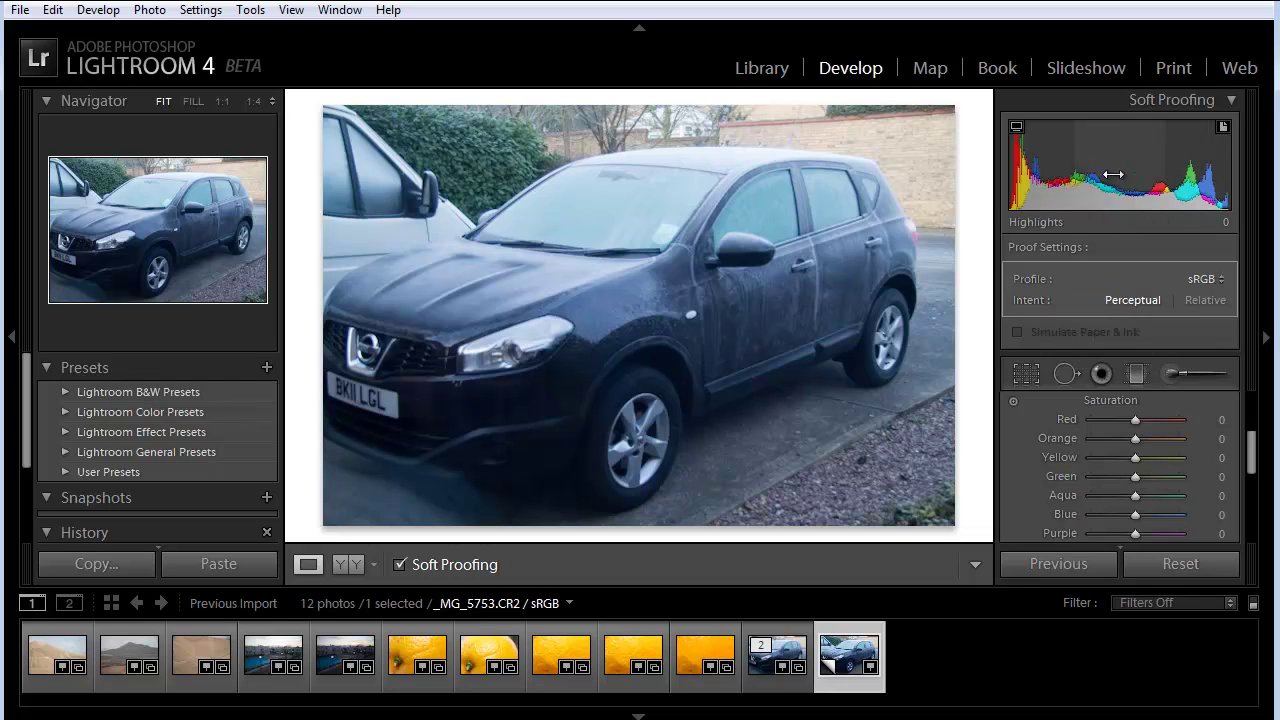
{"action": "left_click", "coordinate": [928, 198]}
{"action": "left_click", "coordinate": [925, 190]}
Step: Turn on the destination gamut warning and expand the Basic adjustments with the filmstrip hidden
{"action": "mouse_move", "coordinate": [1220, 133]}
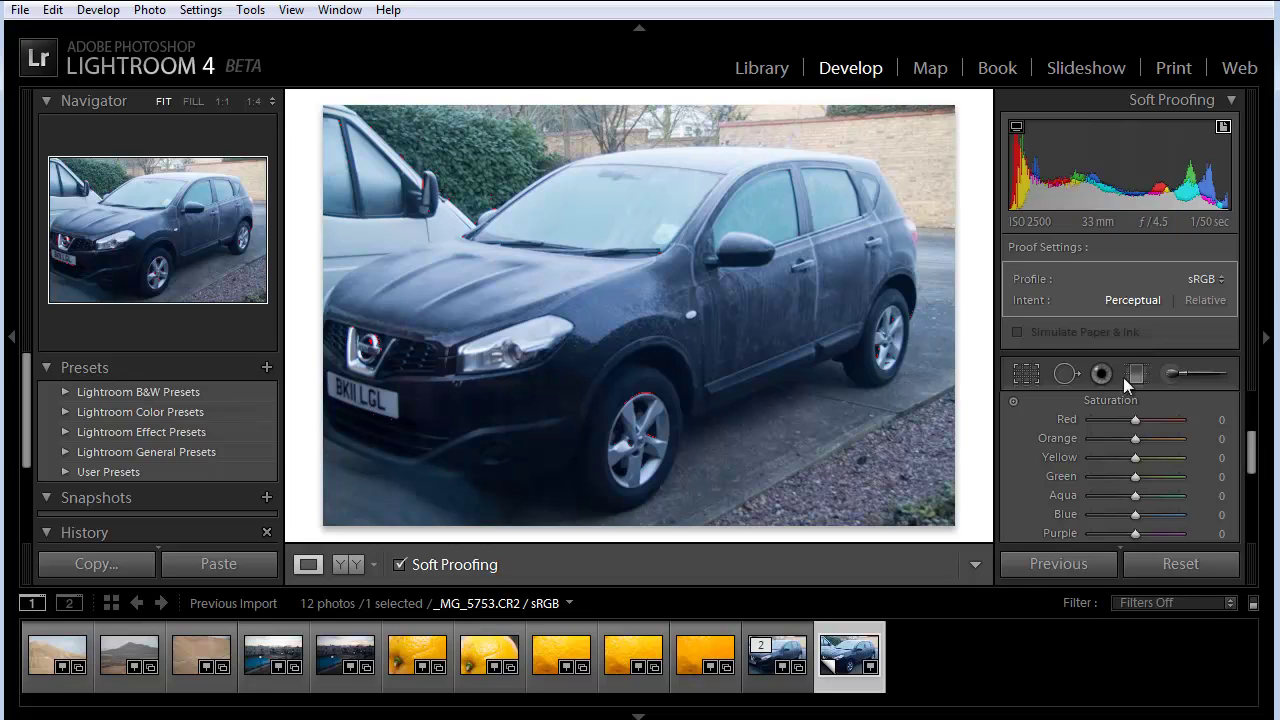
{"action": "left_click_drag", "start_coordinate": [1250, 450], "coordinate": [1251, 406]}
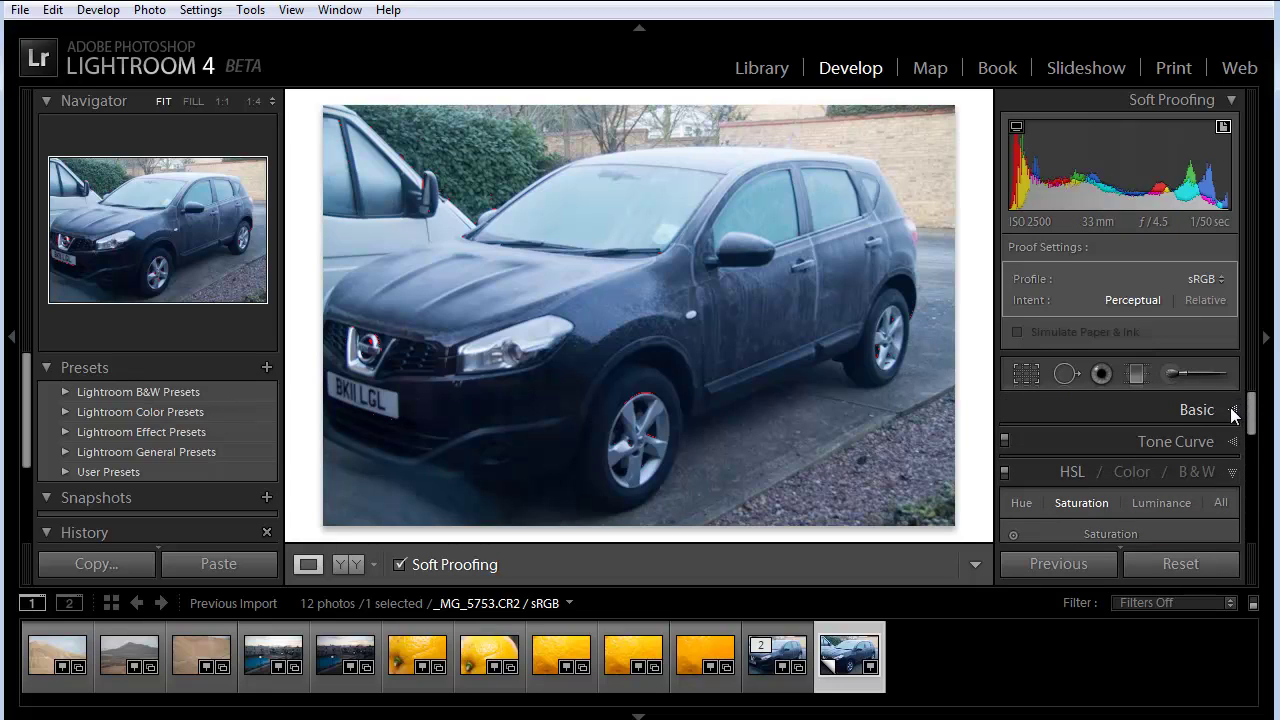
{"action": "left_click", "coordinate": [1233, 411]}
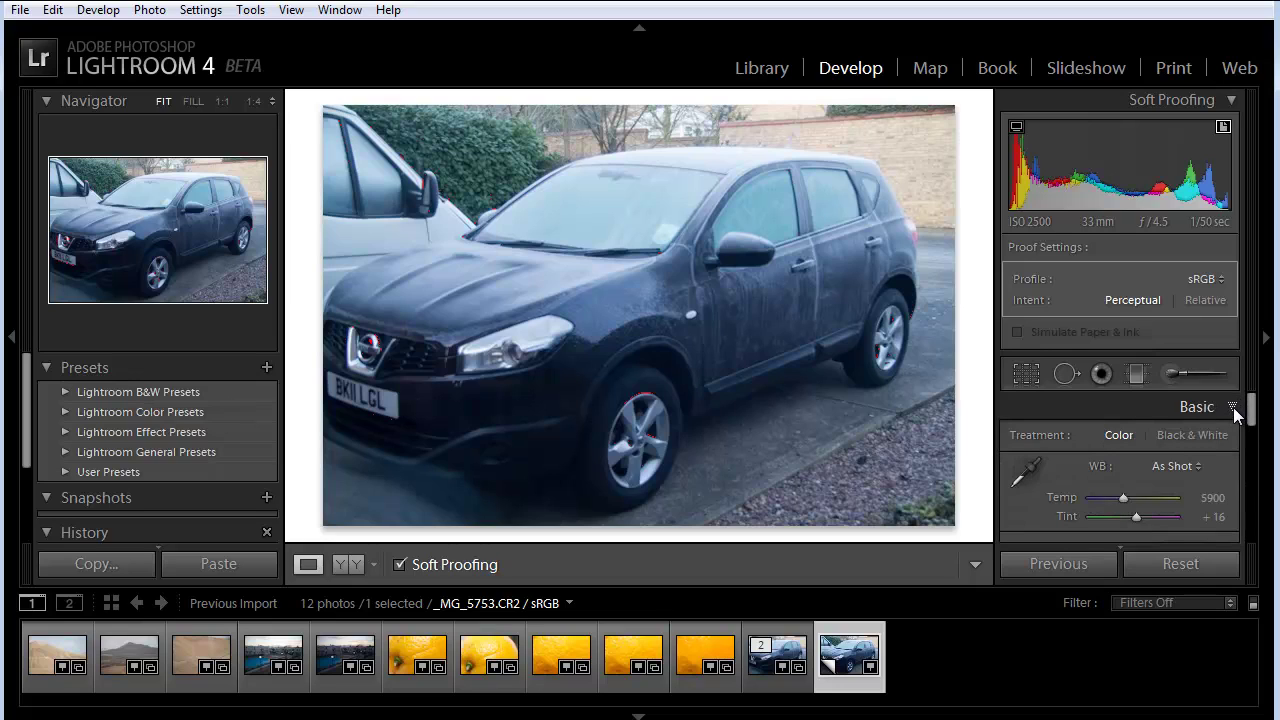
{"action": "left_click_drag", "start_coordinate": [1257, 414], "coordinate": [1253, 424]}
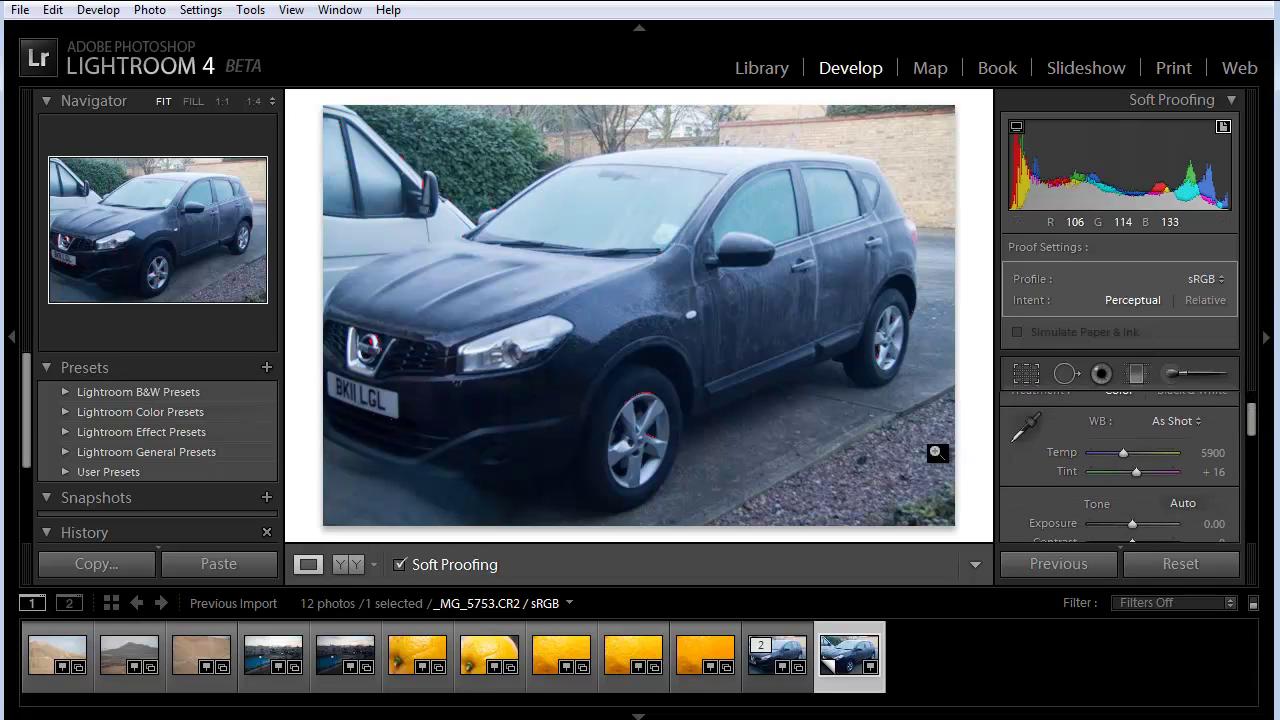
{"action": "key", "text": "F6"}
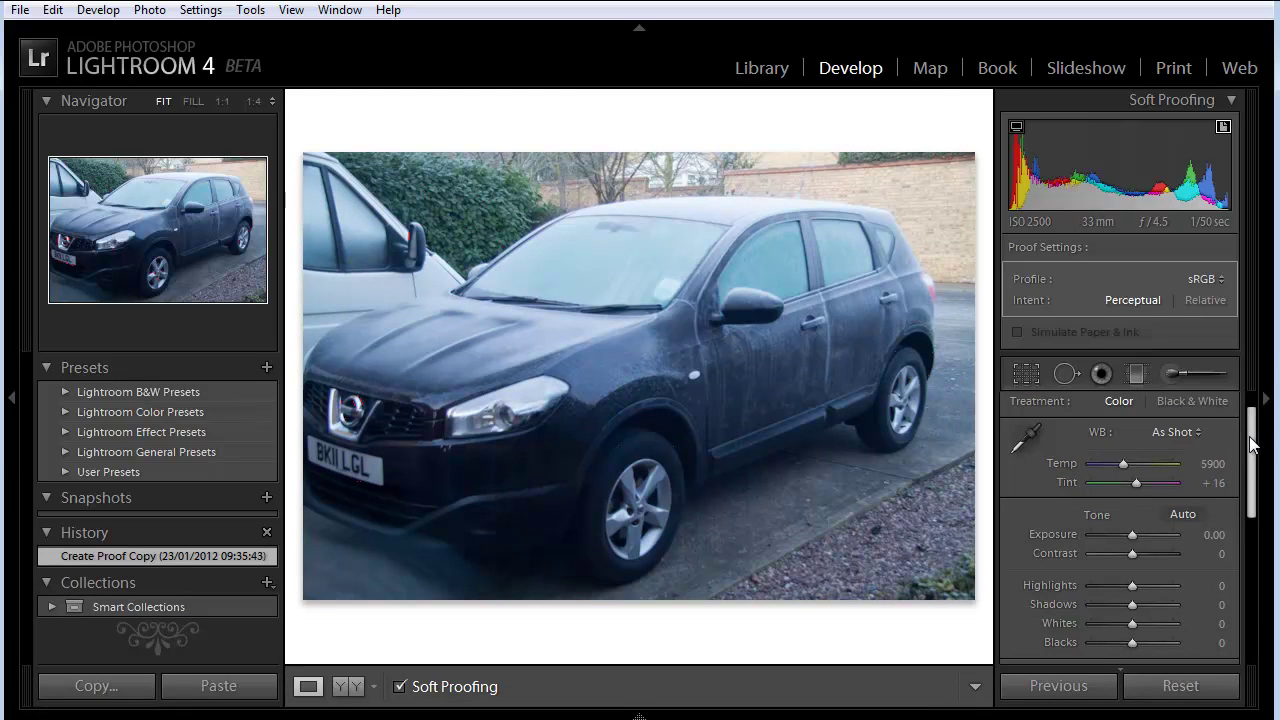
Step: Try Highlights at +90 on the proof copy, undo it, and lower Highlights to −100
{"action": "left_click_drag", "start_coordinate": [1254, 446], "coordinate": [1251, 508]}
{"action": "left_click_drag", "start_coordinate": [1132, 475], "coordinate": [1169, 475]}
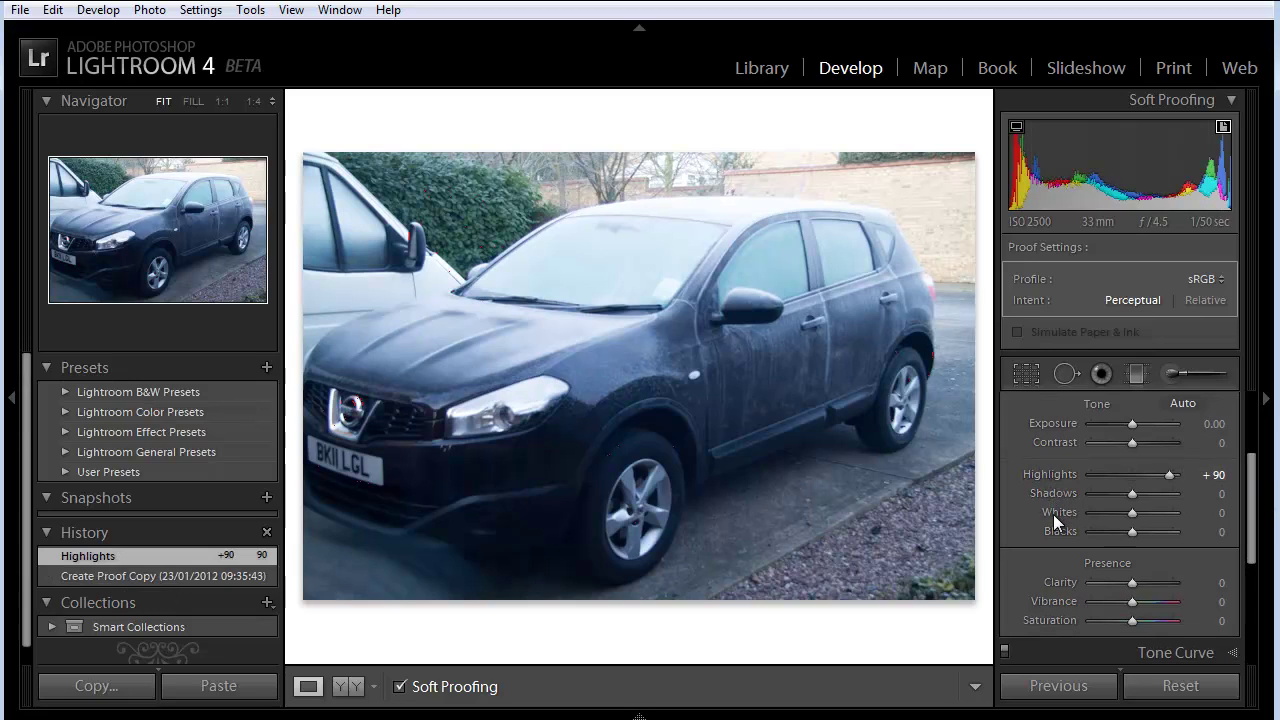
{"action": "key", "text": "ctrl+z"}
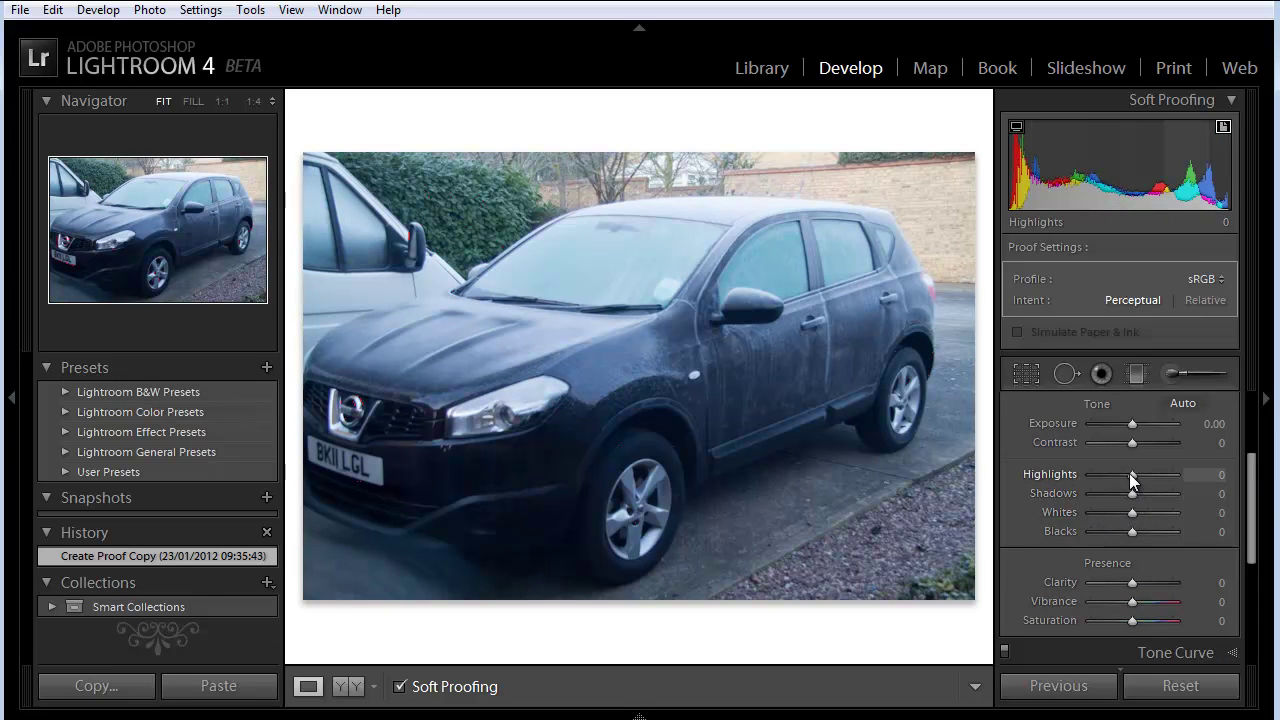
{"action": "left_click_drag", "start_coordinate": [1129, 474], "coordinate": [1089, 476]}
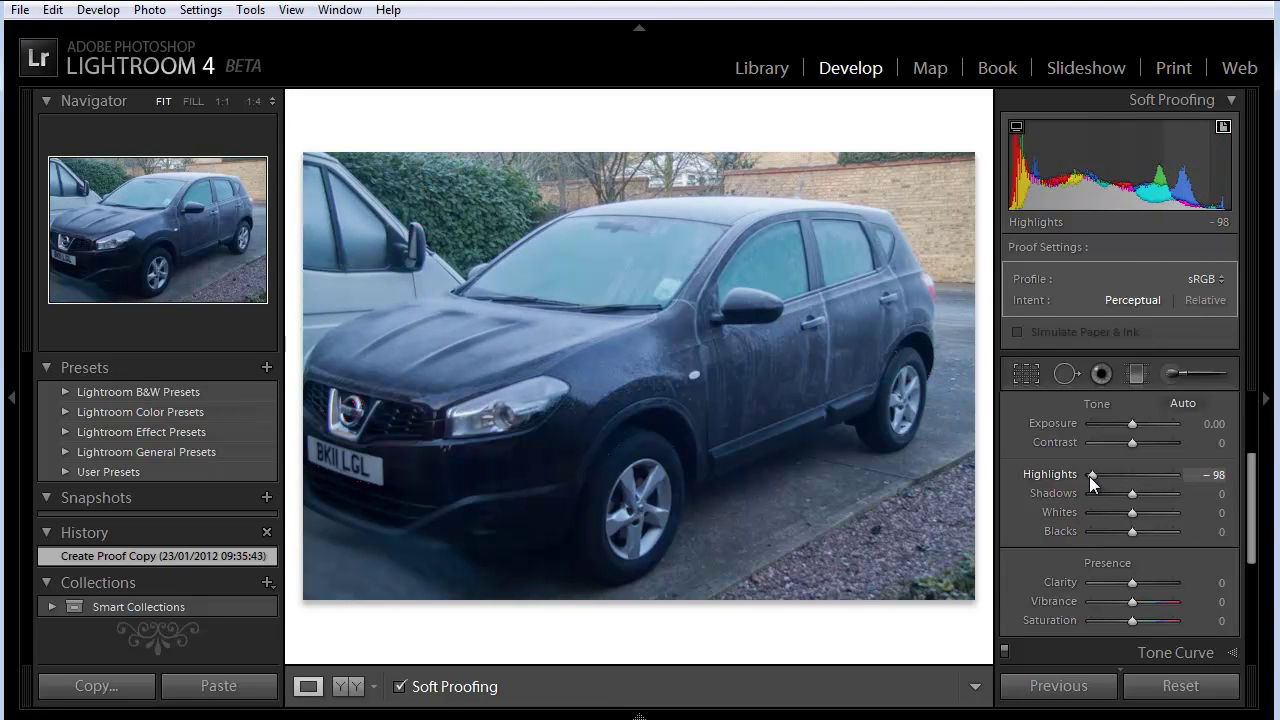
{"action": "left_click_drag", "start_coordinate": [1089, 476], "coordinate": [1167, 477]}
{"action": "left_click_drag", "start_coordinate": [1156, 476], "coordinate": [643, 490]}
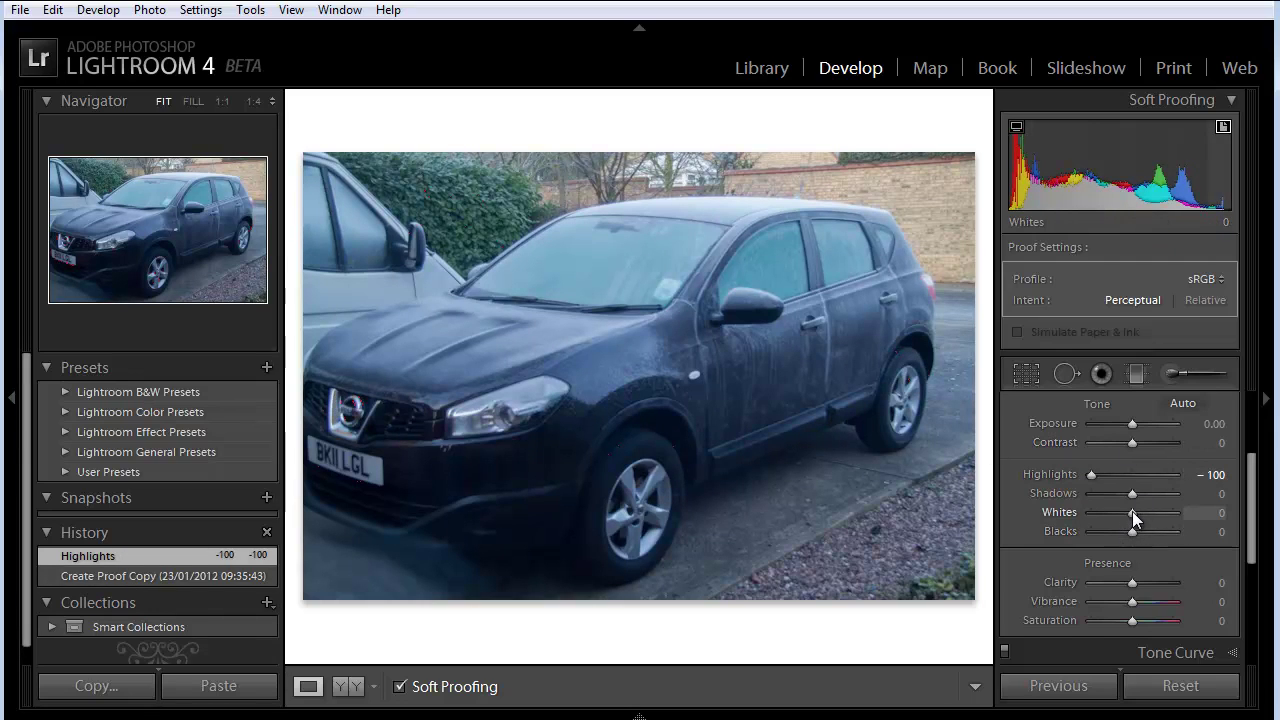
Step: Adjust the proof copy's remaining tonal ranges to Shadows −49, Whites −100 after testing +100, and Blacks +41
{"action": "mouse_move", "coordinate": [1131, 494]}
{"action": "left_mouse_down"}
{"action": "mouse_move", "coordinate": [1156, 491]}
{"action": "mouse_move", "coordinate": [1085, 492]}
{"action": "mouse_move", "coordinate": [1112, 494]}
{"action": "left_mouse_up"}
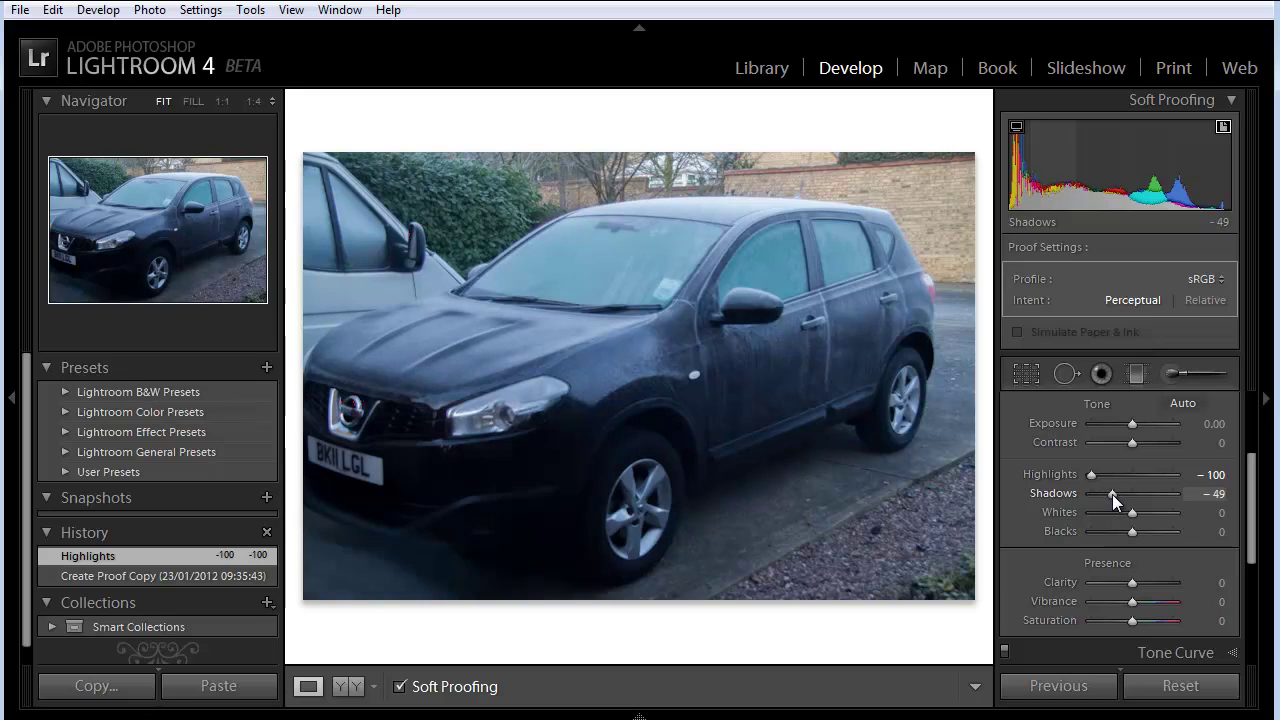
{"action": "left_click", "coordinate": [1132, 513]}
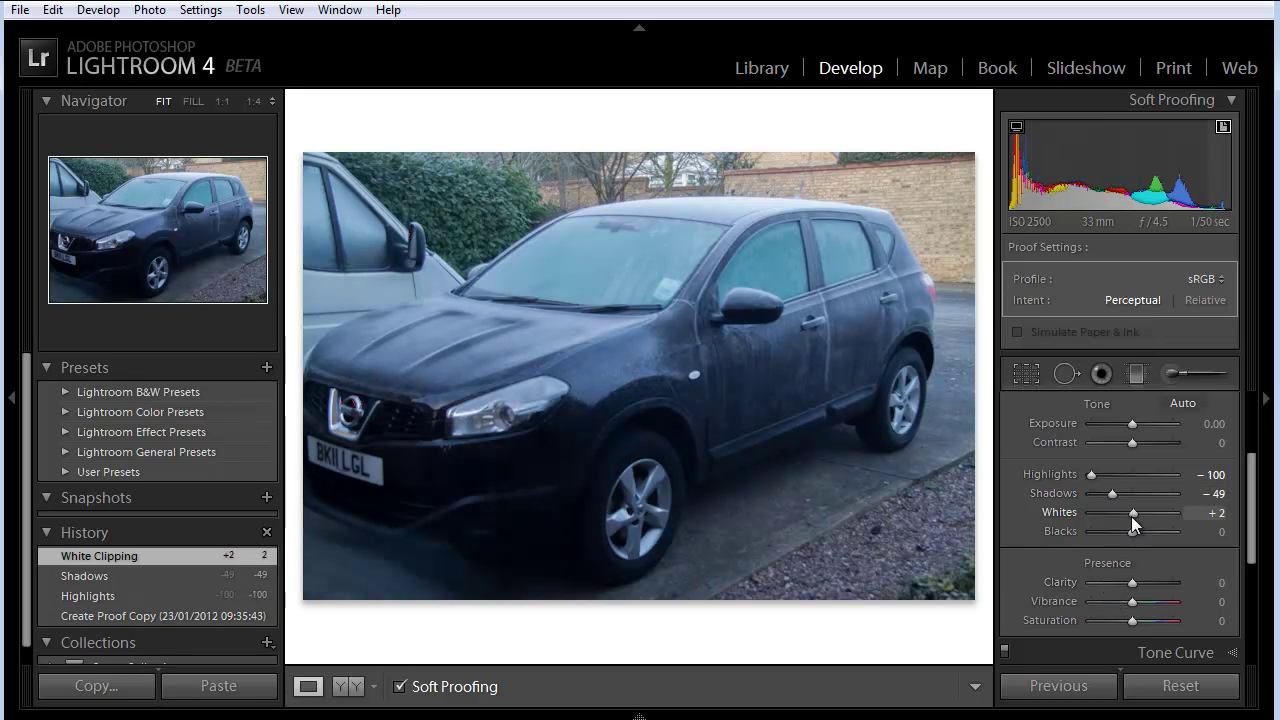
{"action": "left_click_drag", "start_coordinate": [1131, 511], "coordinate": [1176, 515]}
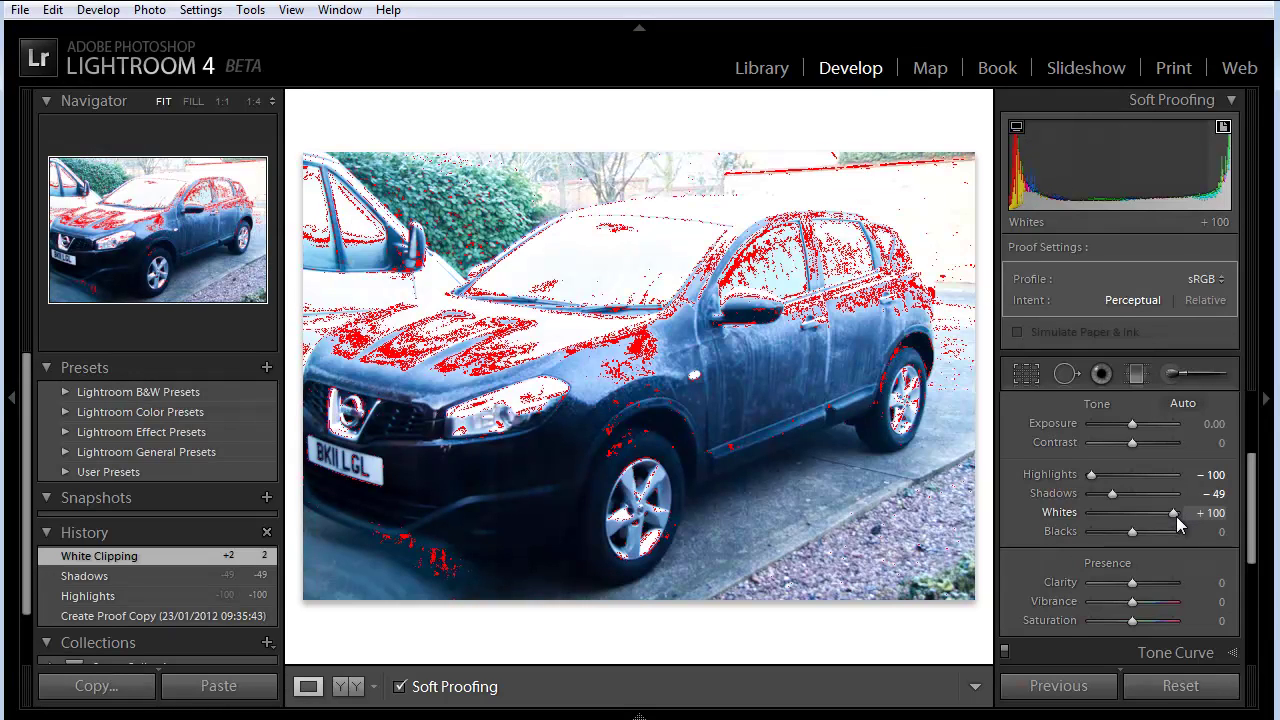
{"action": "left_click_drag", "start_coordinate": [1176, 516], "coordinate": [1090, 523]}
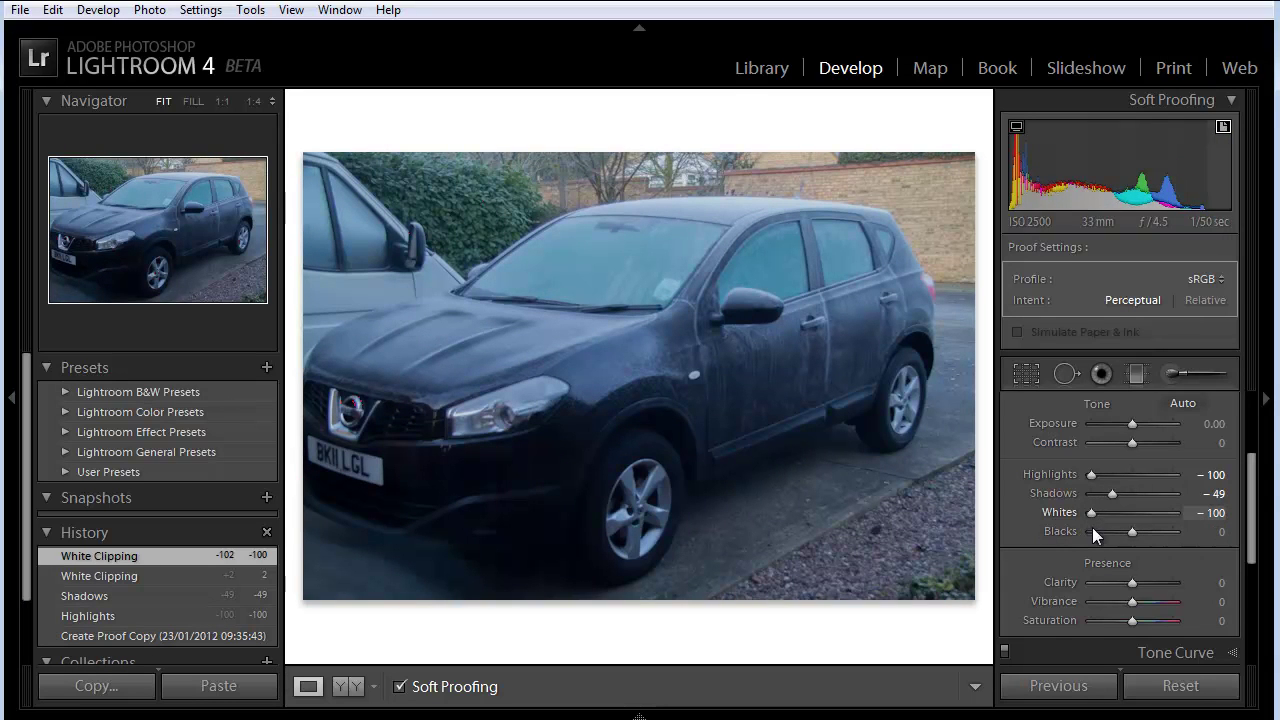
{"action": "left_click_drag", "start_coordinate": [1132, 531], "coordinate": [1149, 534]}
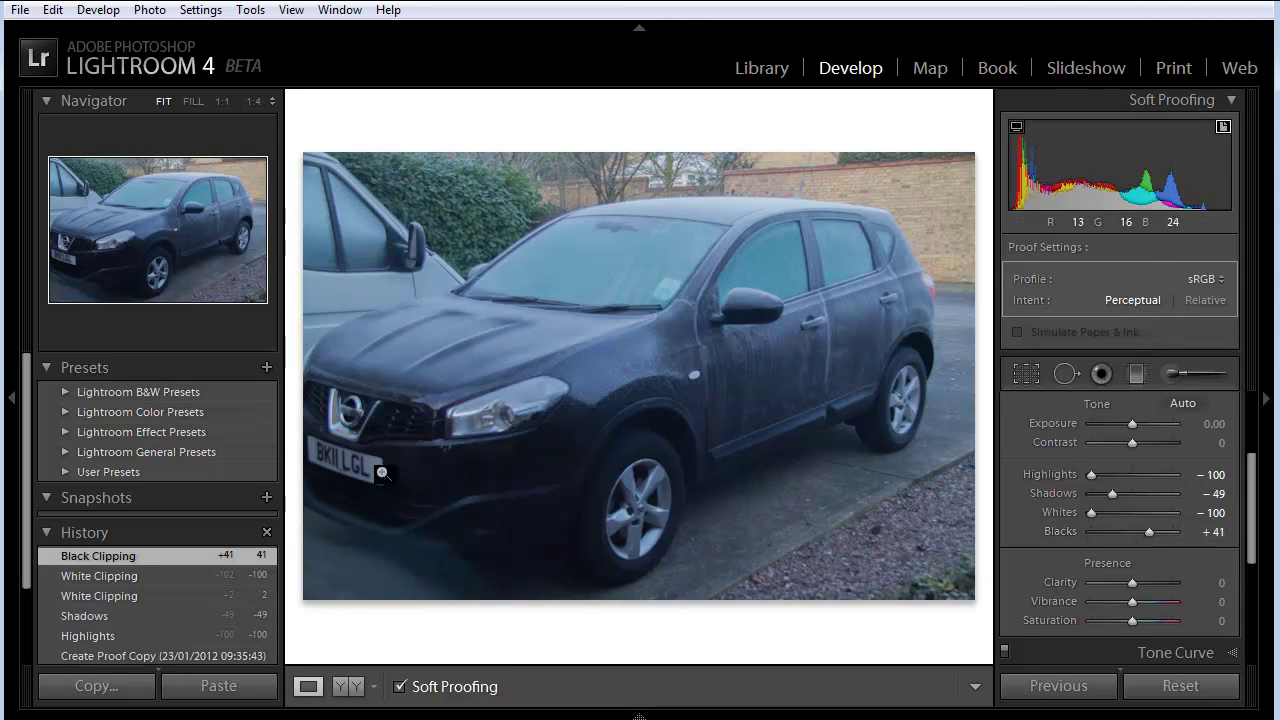